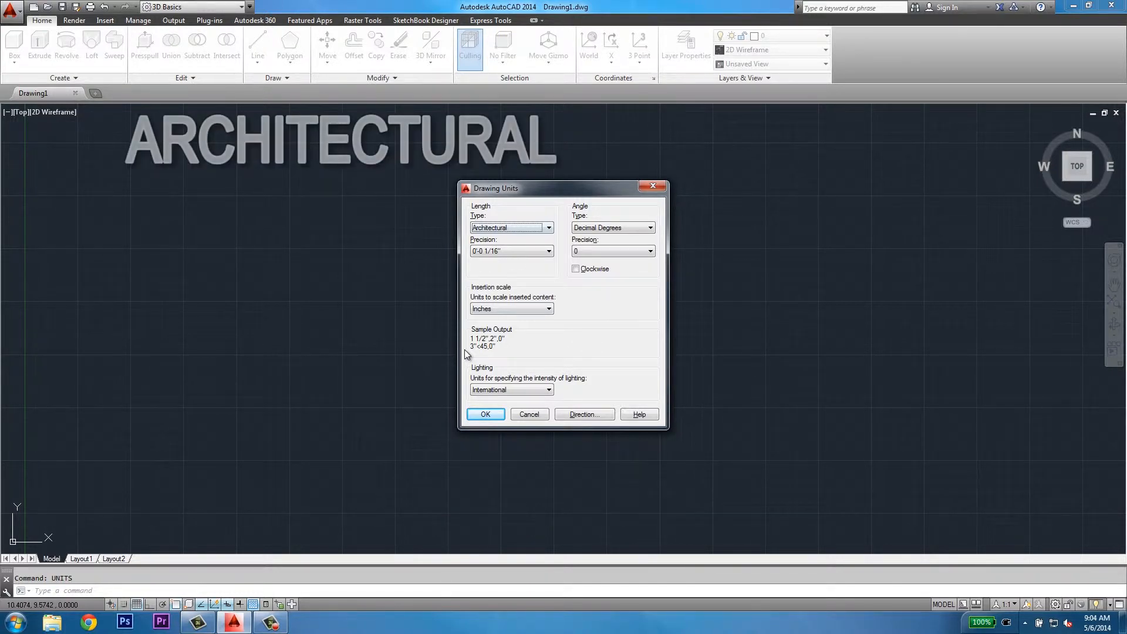
Accept the Architectural drawing units with 1/16" precision and open the Layer Properties Manager
{"action": "left_click", "coordinate": [485, 414]}
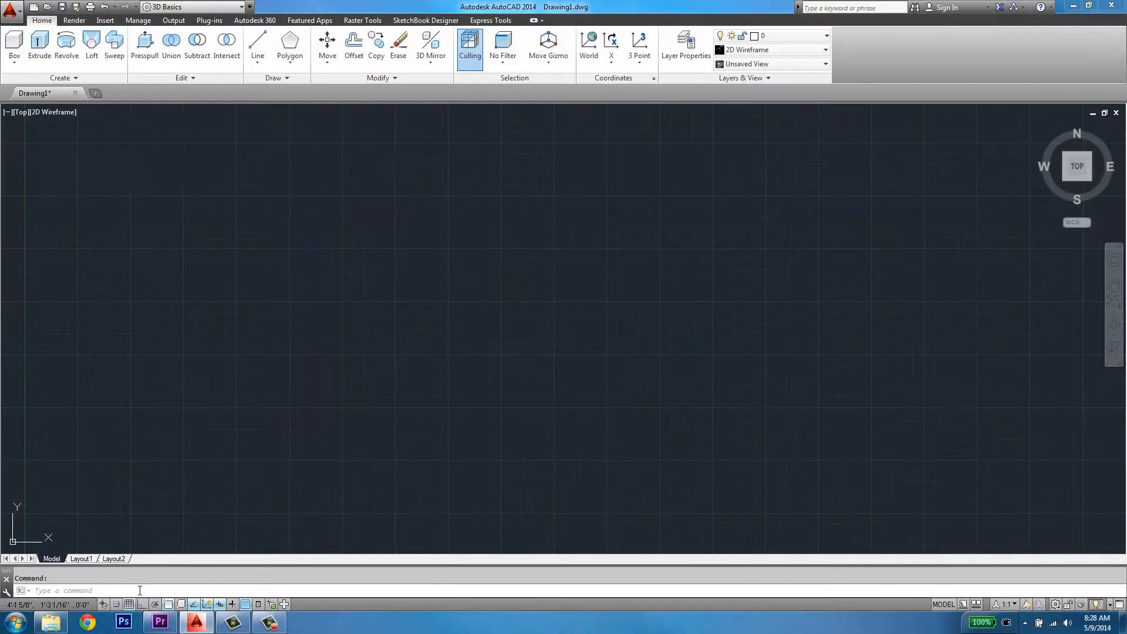
{"action": "type", "text": "la"}
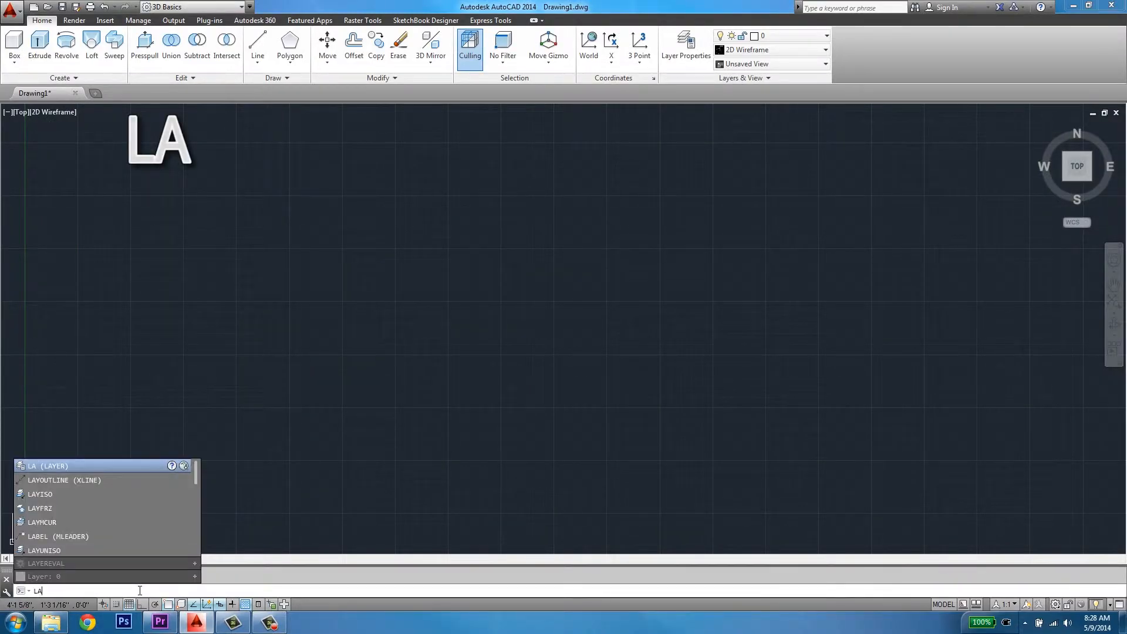
{"action": "key", "text": "Return"}
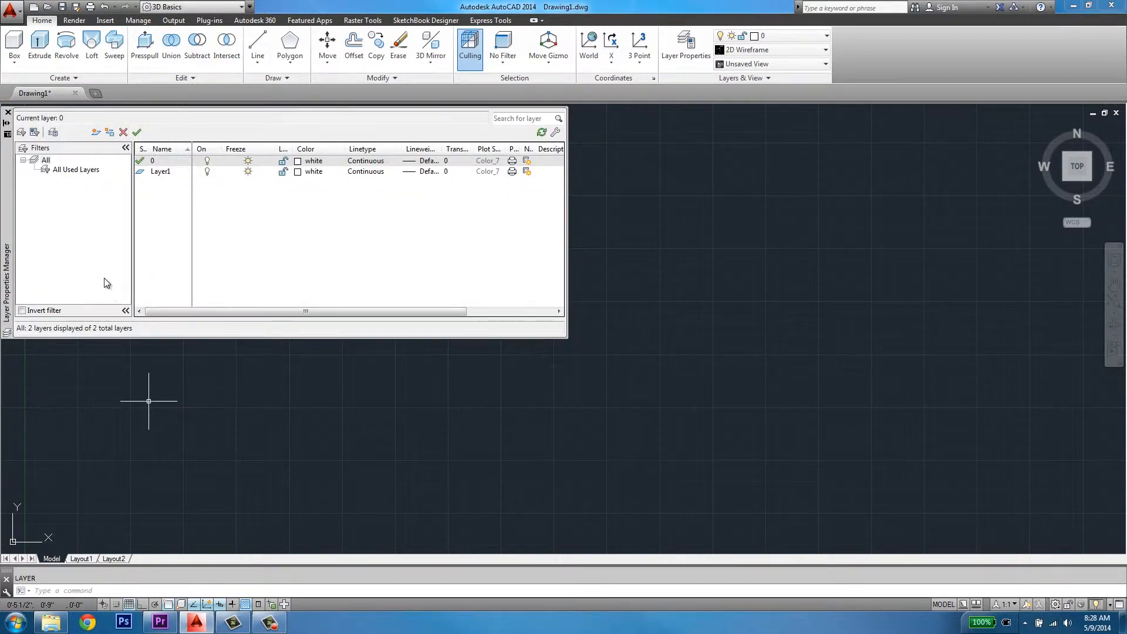
{"action": "left_click", "coordinate": [6, 123]}
{"action": "mouse_move", "coordinate": [6, 123]}
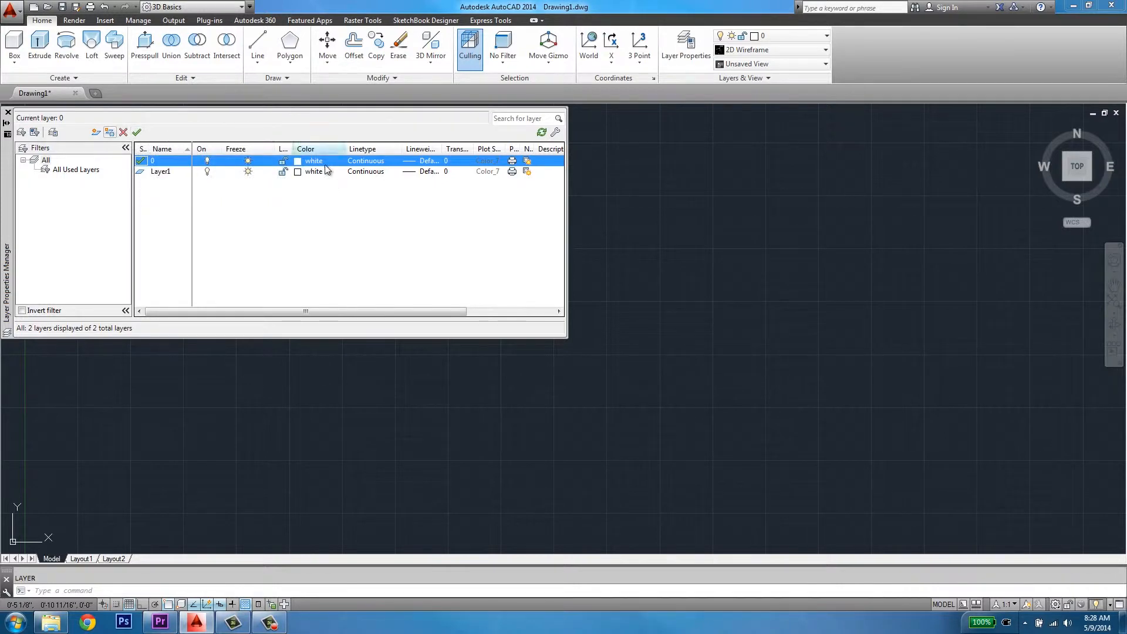
Examine the linetypes that can be loaded for Layer1, leaving its linetype unchanged
{"action": "left_click", "coordinate": [361, 172]}
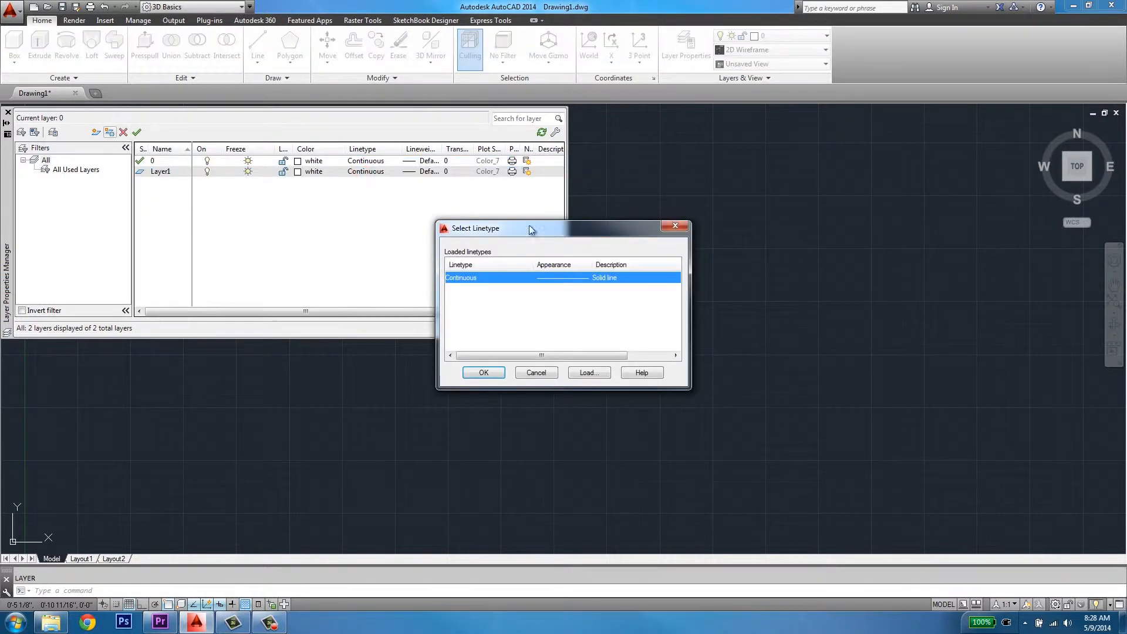
{"action": "left_click", "coordinate": [588, 373]}
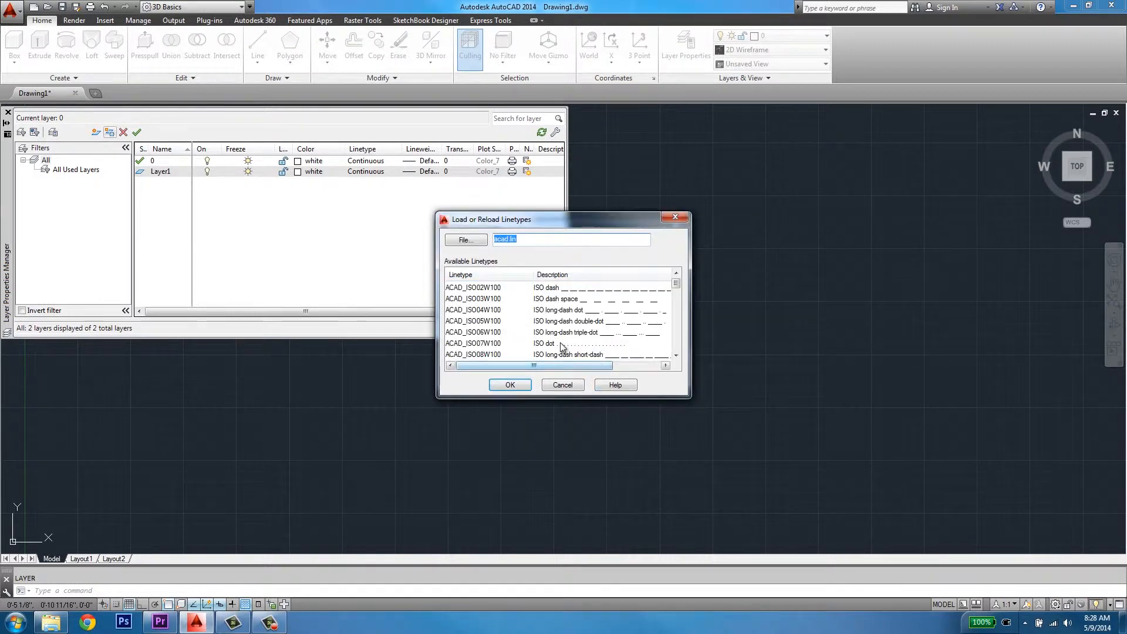
{"action": "left_click", "coordinate": [566, 386]}
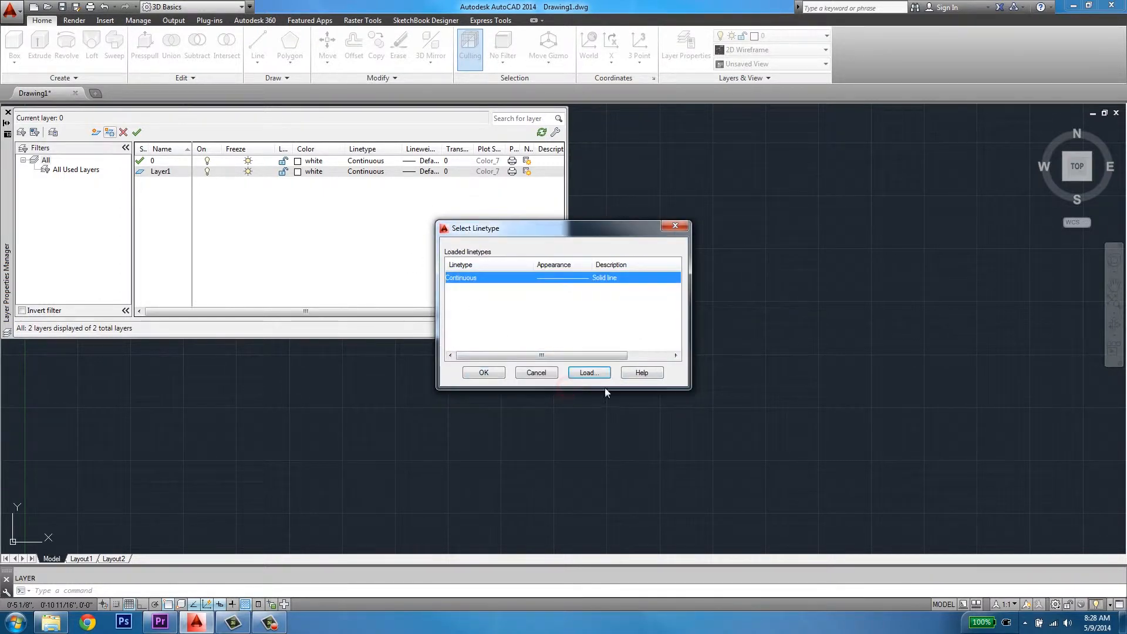
{"action": "left_click", "coordinate": [549, 372]}
Set the color of Layer1 to red
{"action": "left_click", "coordinate": [297, 171]}
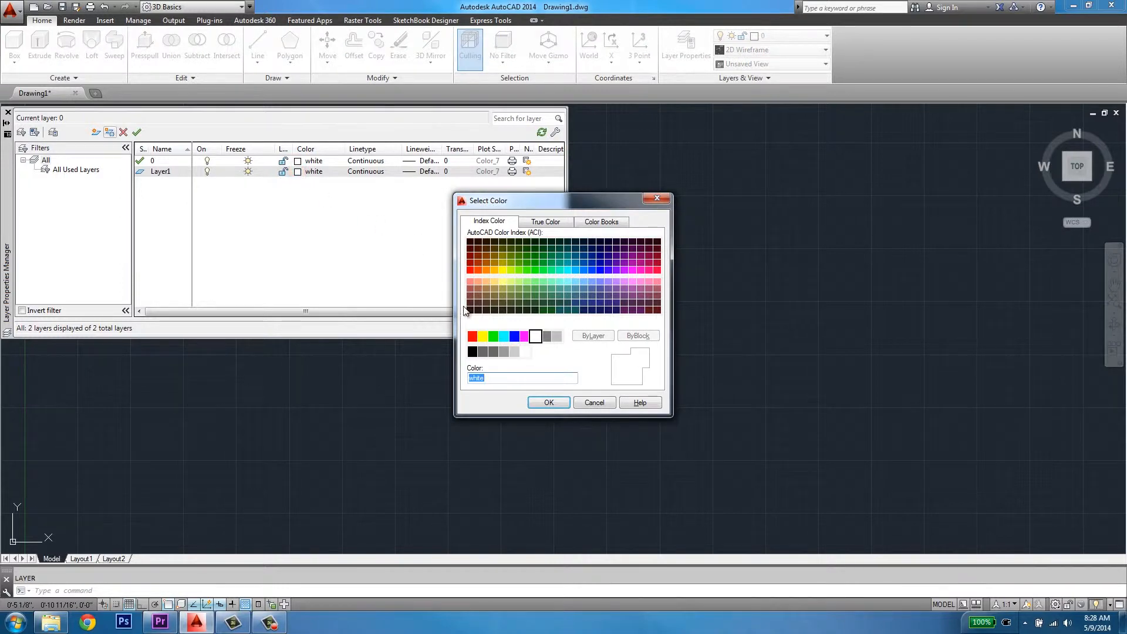
{"action": "left_click", "coordinate": [472, 336]}
{"action": "left_click", "coordinate": [548, 402]}
Freeze Layer1 and thaw it again
{"action": "left_click", "coordinate": [160, 171]}
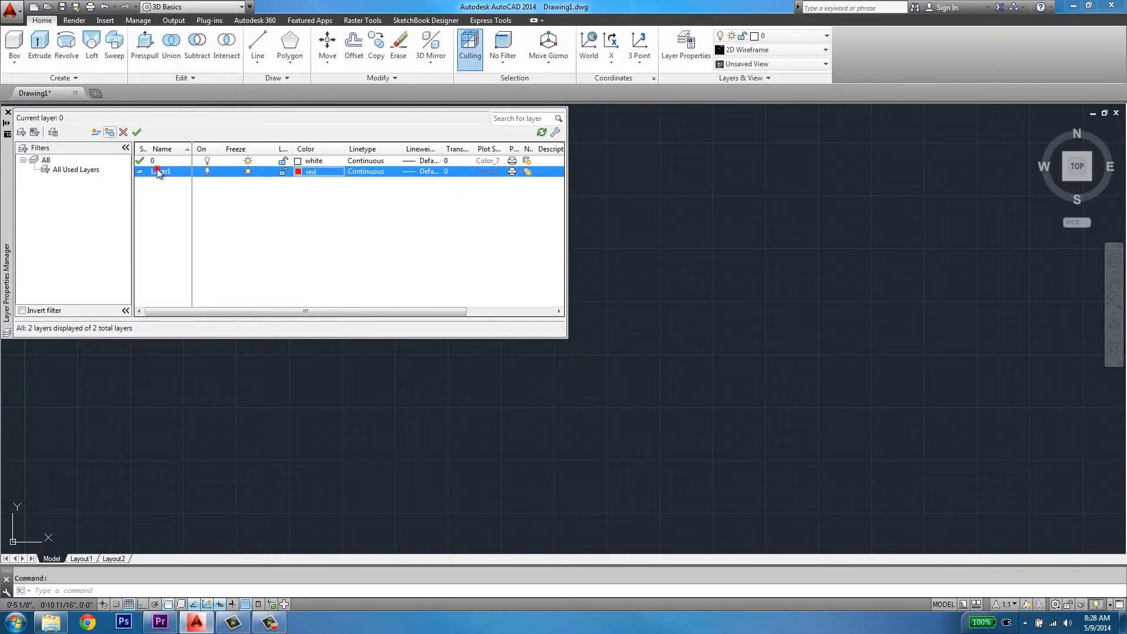
{"action": "left_click", "coordinate": [184, 196]}
{"action": "left_click", "coordinate": [248, 172]}
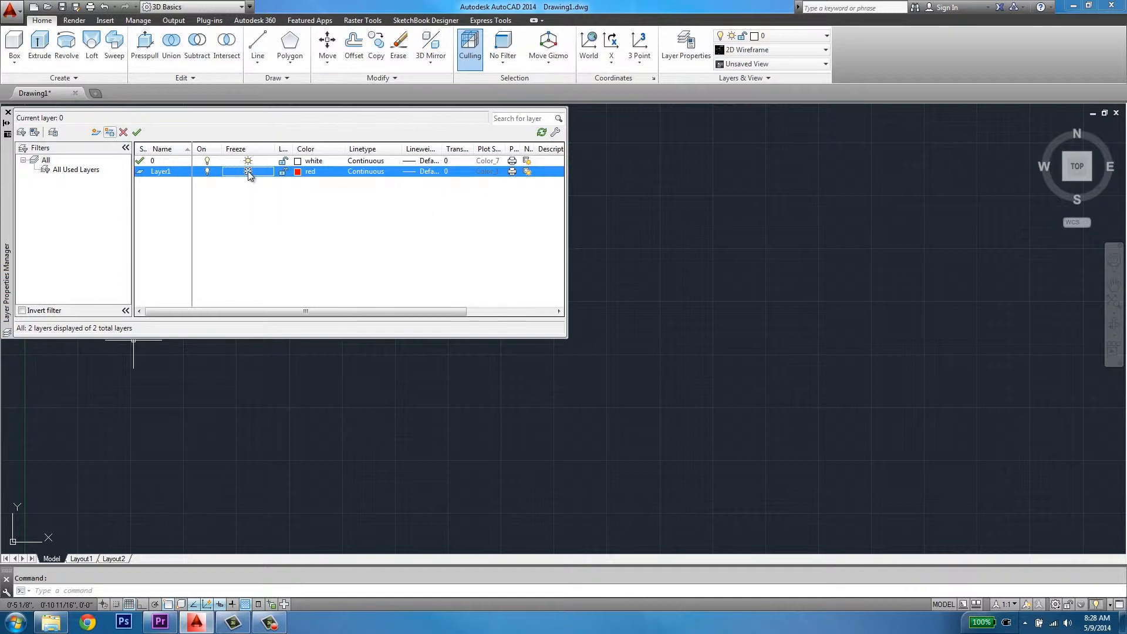
{"action": "left_click", "coordinate": [248, 172]}
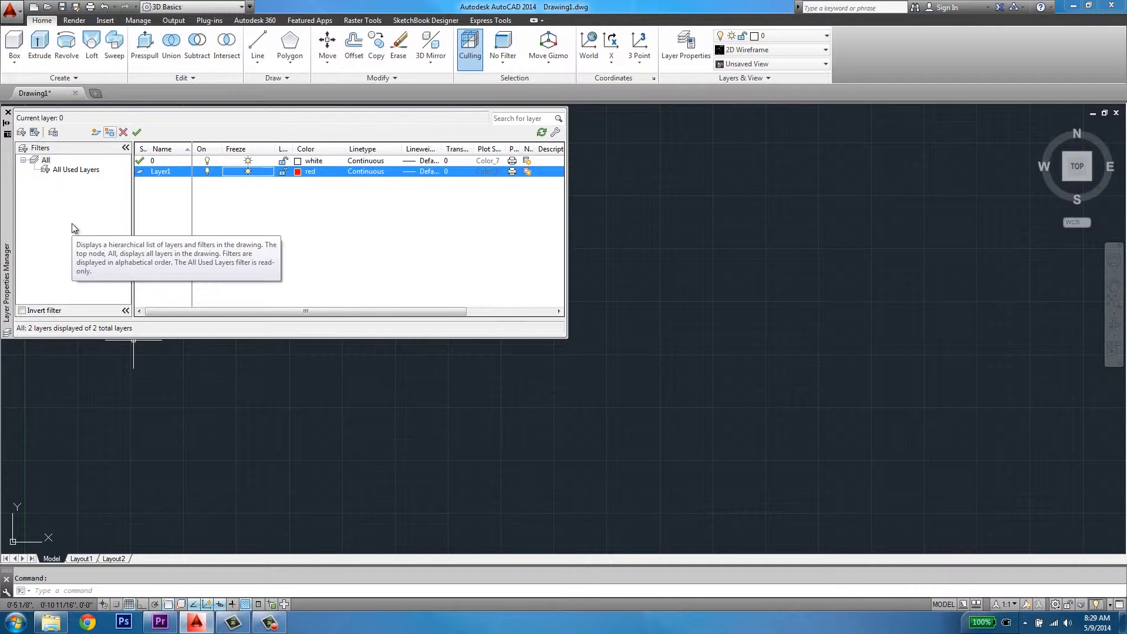
Create a new layer named OBJECT with the color green, and collapse the layer manager
{"action": "left_click", "coordinate": [95, 132]}
{"action": "type", "text": "OBJECT"}
{"action": "left_click", "coordinate": [298, 181]}
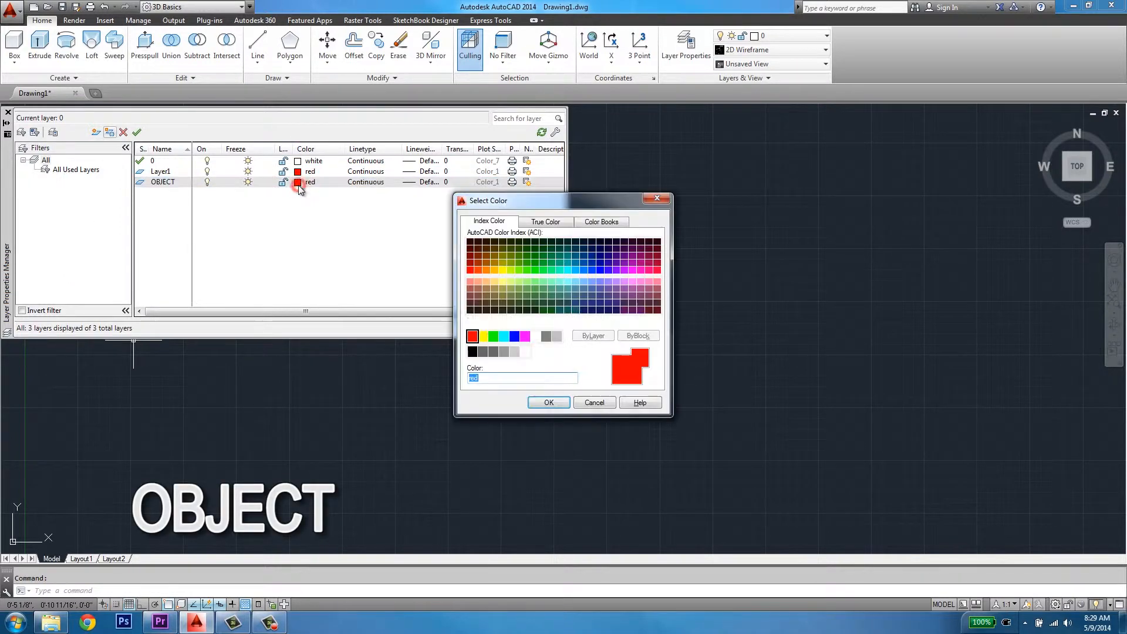
{"action": "left_click", "coordinate": [493, 337]}
{"action": "left_click", "coordinate": [549, 403]}
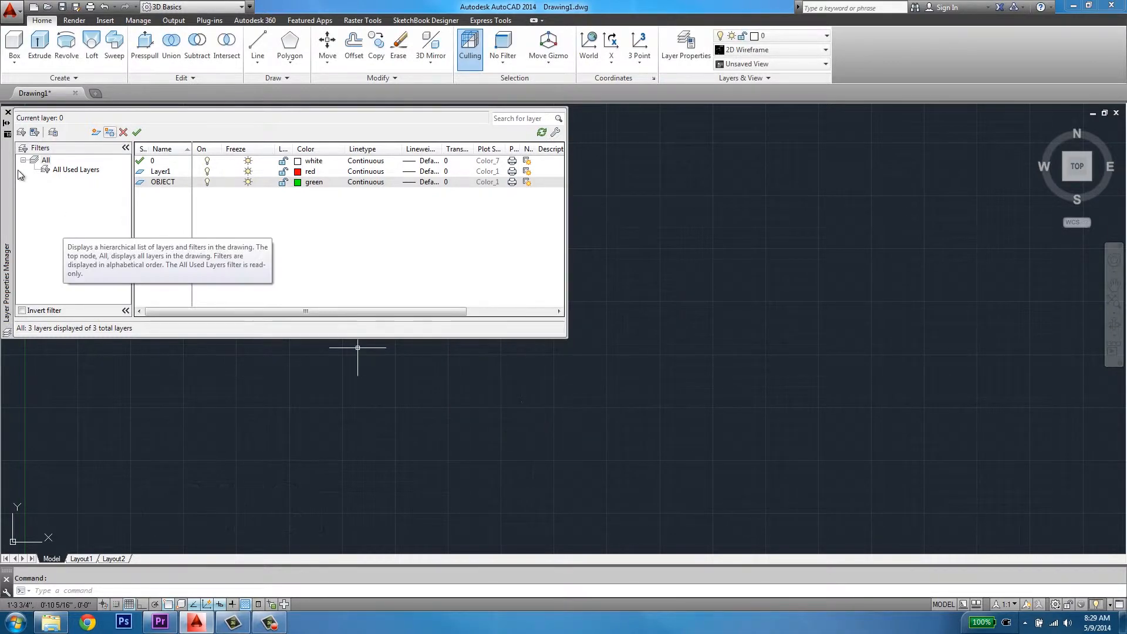
{"action": "left_click", "coordinate": [7, 122]}
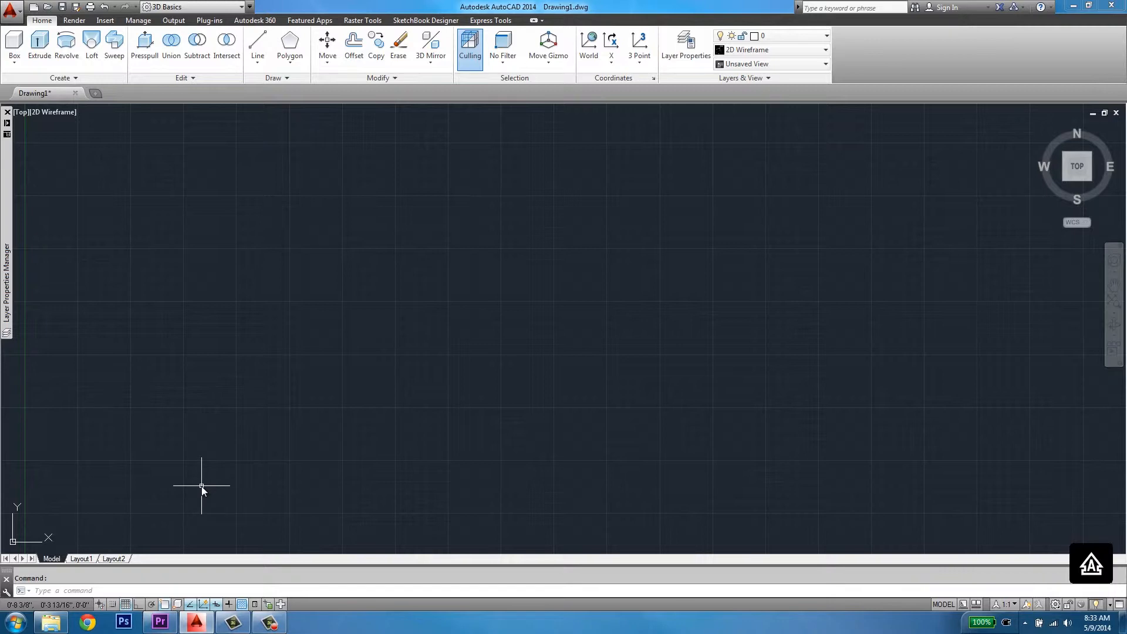
In the drafting settings, set a major grid line every 8 and both grid X and Y spacing to 1/8"
{"action": "key", "text": "Caps_Lock"}
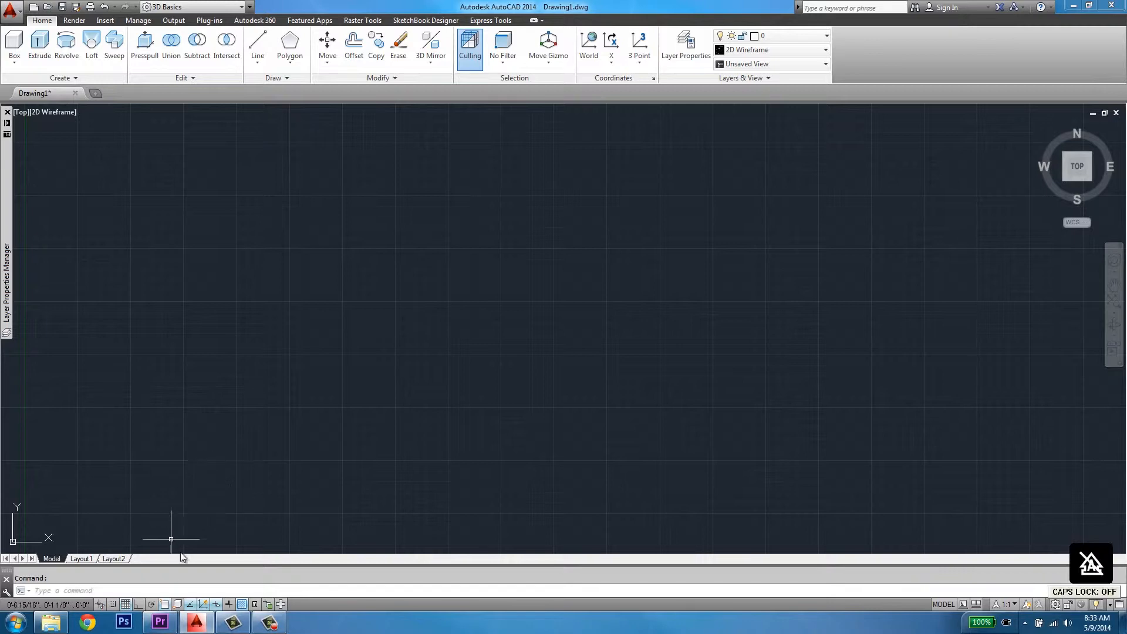
{"action": "right_click", "coordinate": [125, 604]}
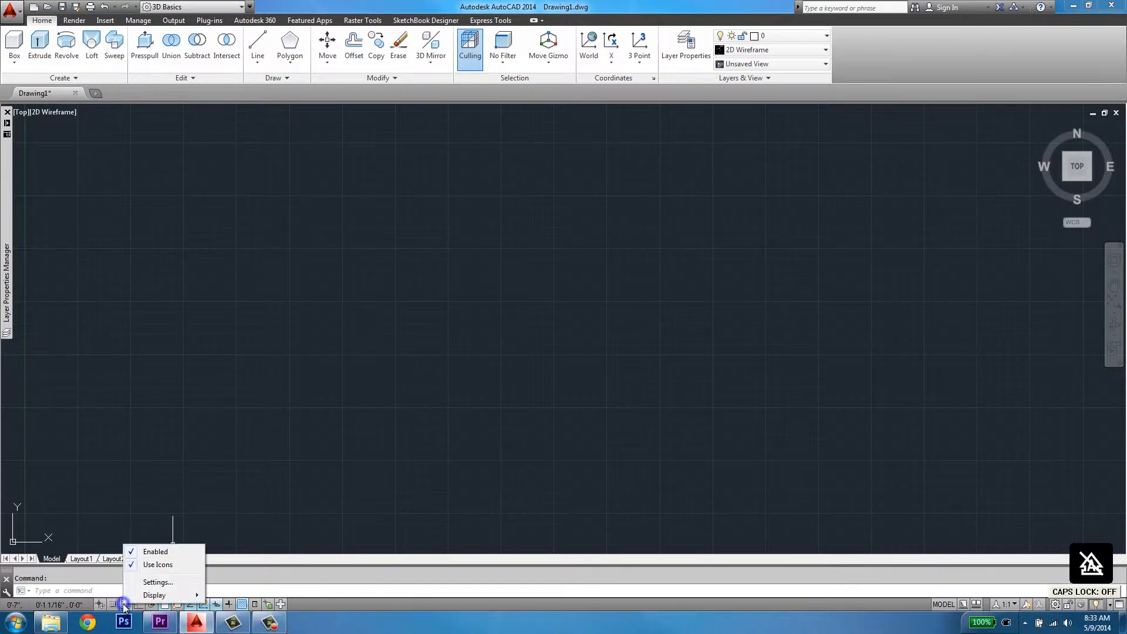
{"action": "left_click", "coordinate": [148, 582]}
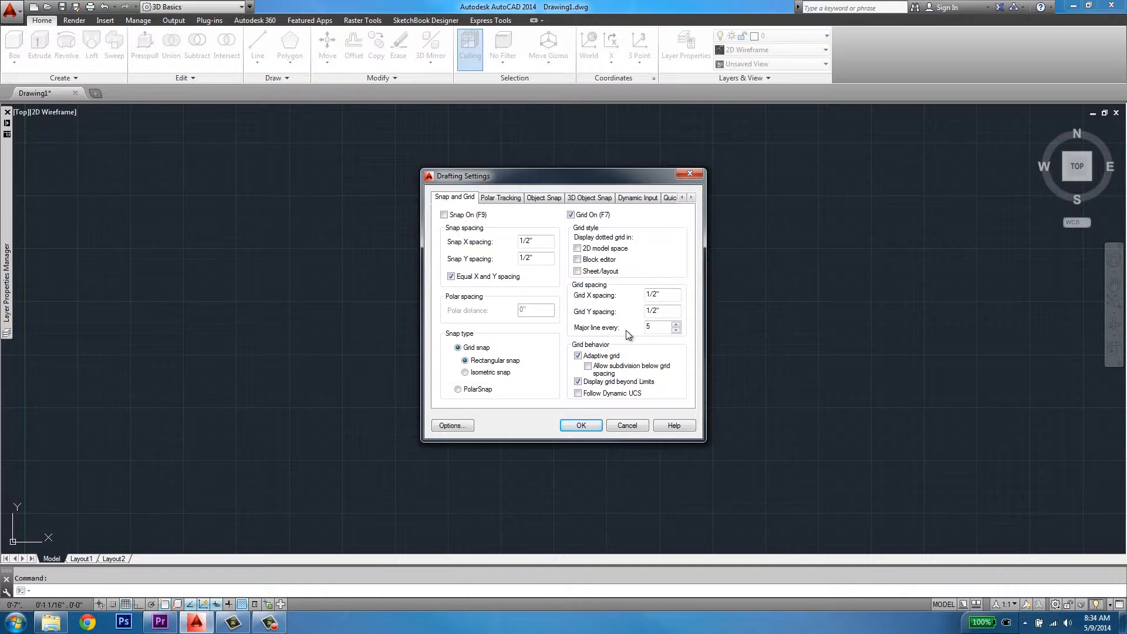
{"action": "left_click", "coordinate": [657, 328]}
{"action": "double_click", "coordinate": [653, 328]}
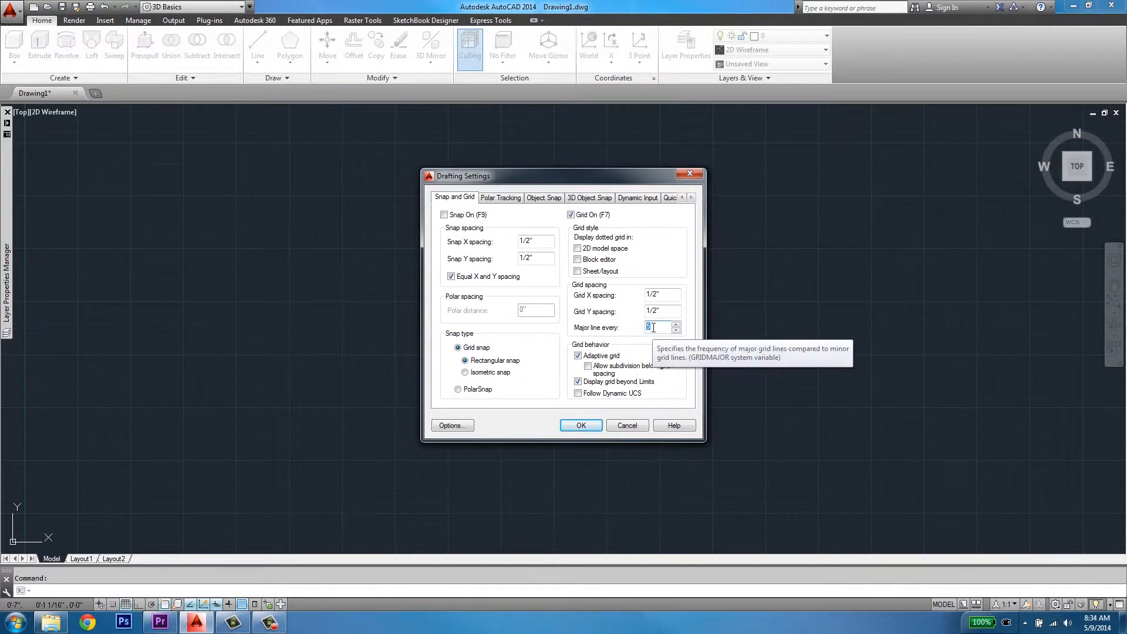
{"action": "type", "text": "8"}
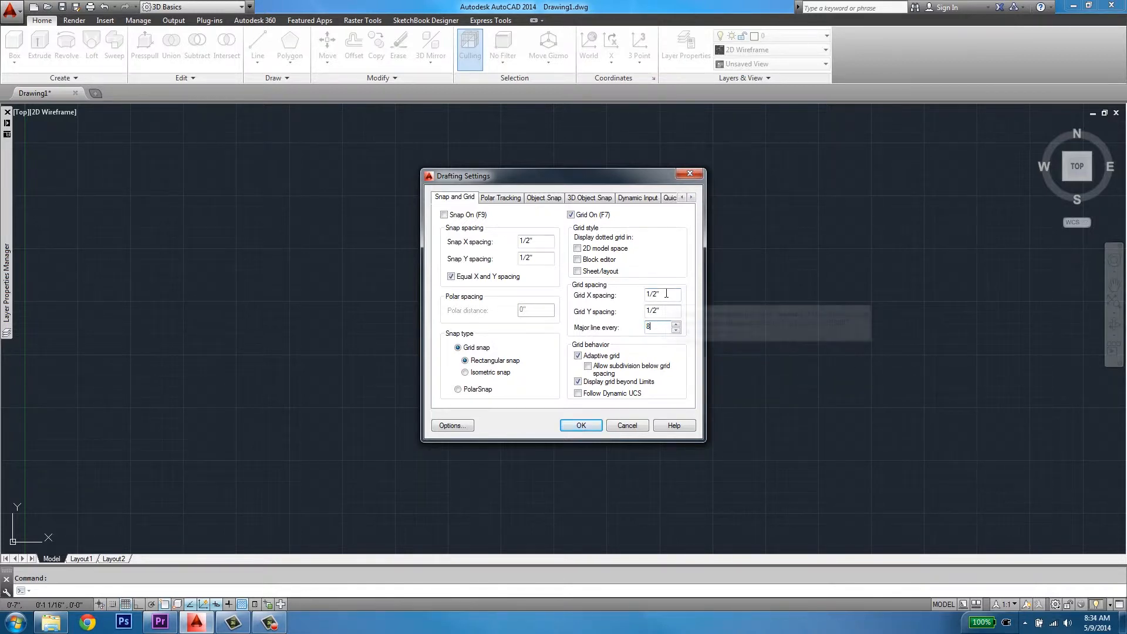
{"action": "left_click_drag", "start_coordinate": [666, 293], "coordinate": [616, 298]}
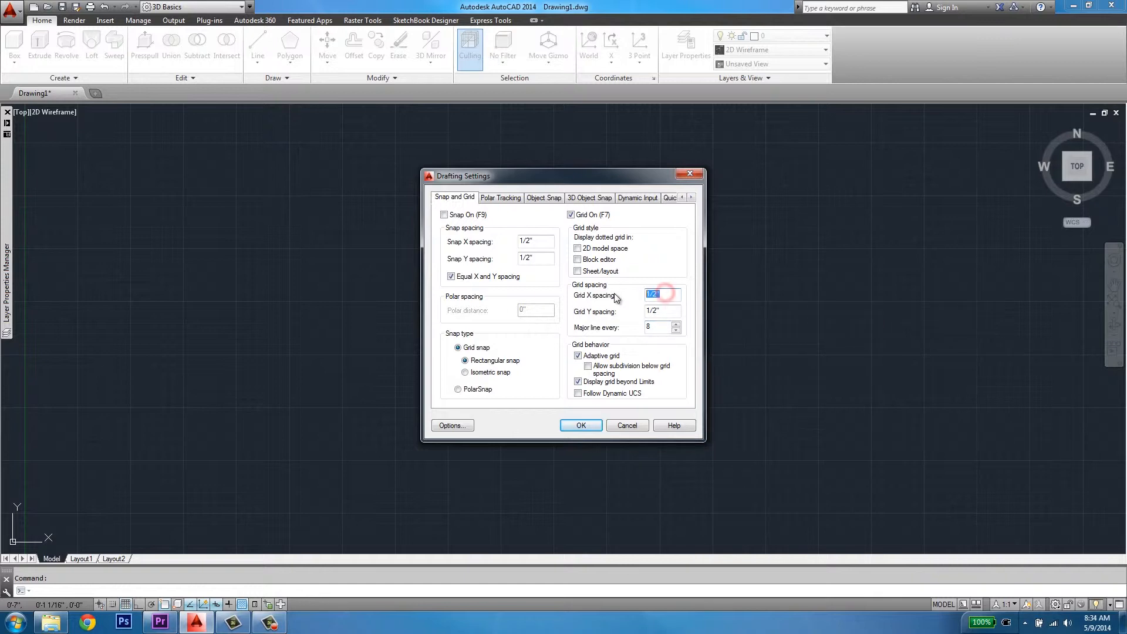
{"action": "type", "text": "1/8"}
{"action": "left_click", "coordinate": [663, 311]}
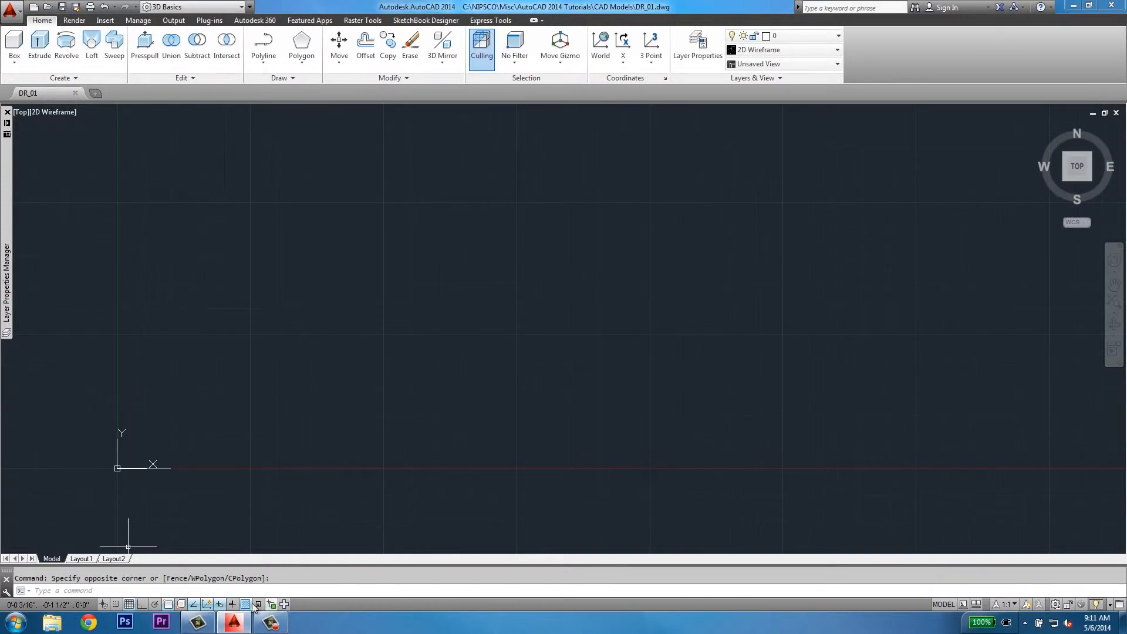
Toggle the grid display off and back on
{"action": "key", "text": "F7"}
{"action": "key", "text": "F7"}
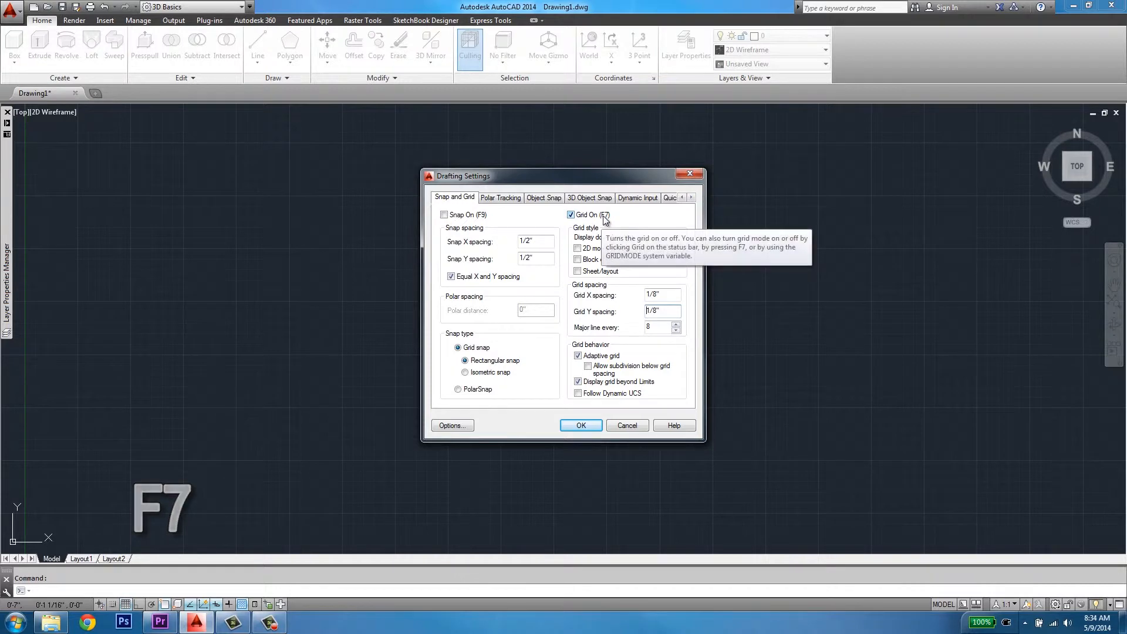
{"action": "key", "text": "F9"}
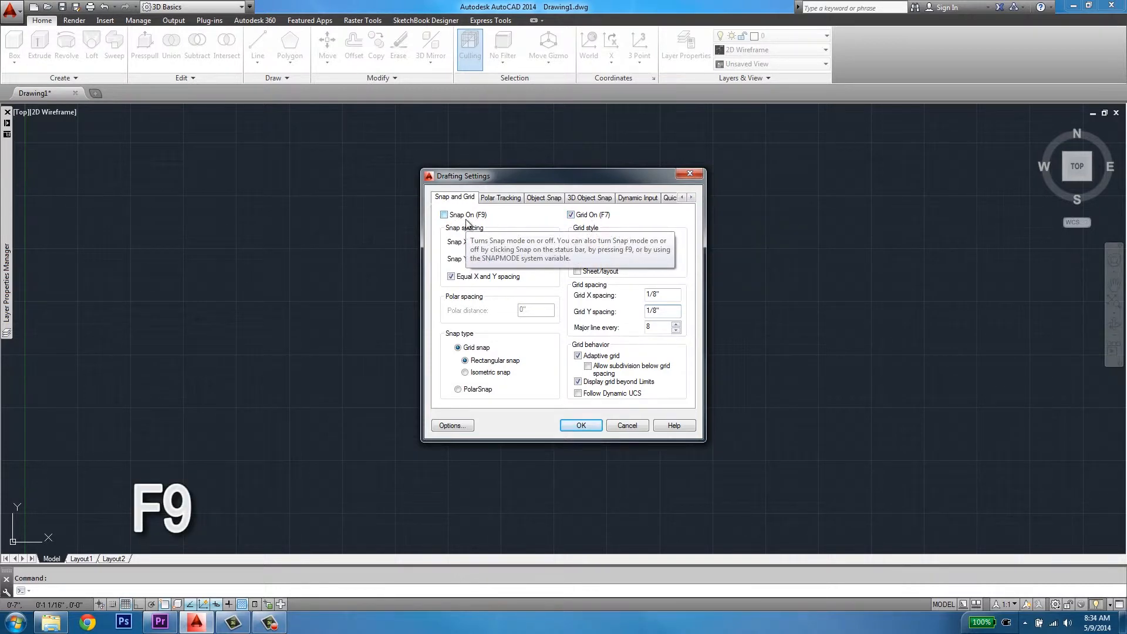
Turn on snap mode with equal X and Y snap spacing of 1/16" and apply the drafting settings
{"action": "left_click", "coordinate": [444, 215]}
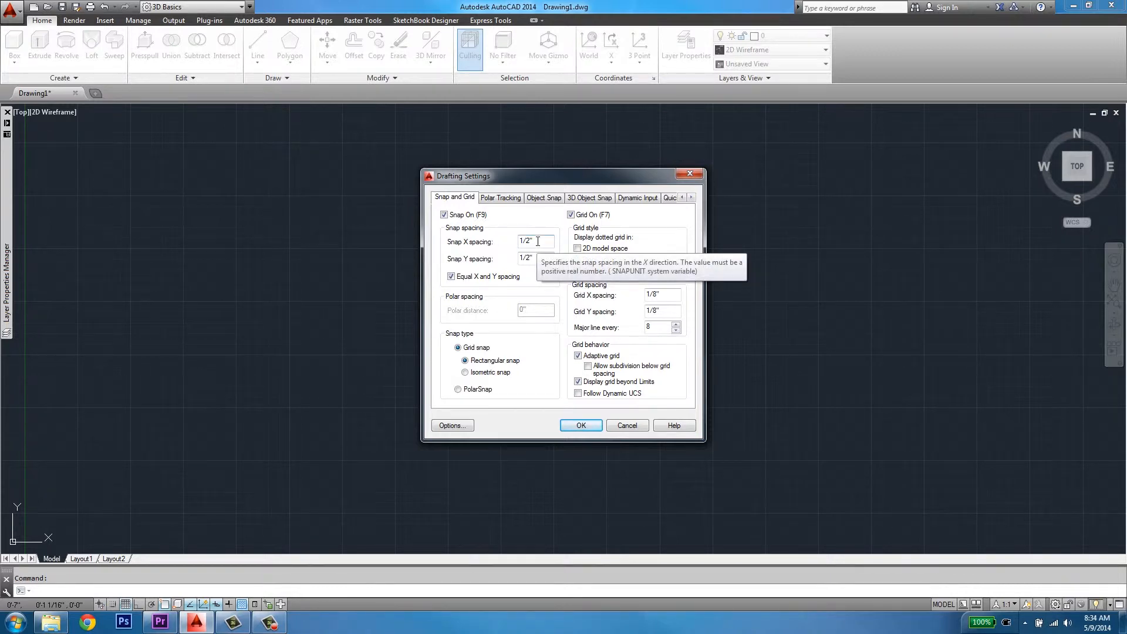
{"action": "left_click_drag", "start_coordinate": [538, 241], "coordinate": [494, 245]}
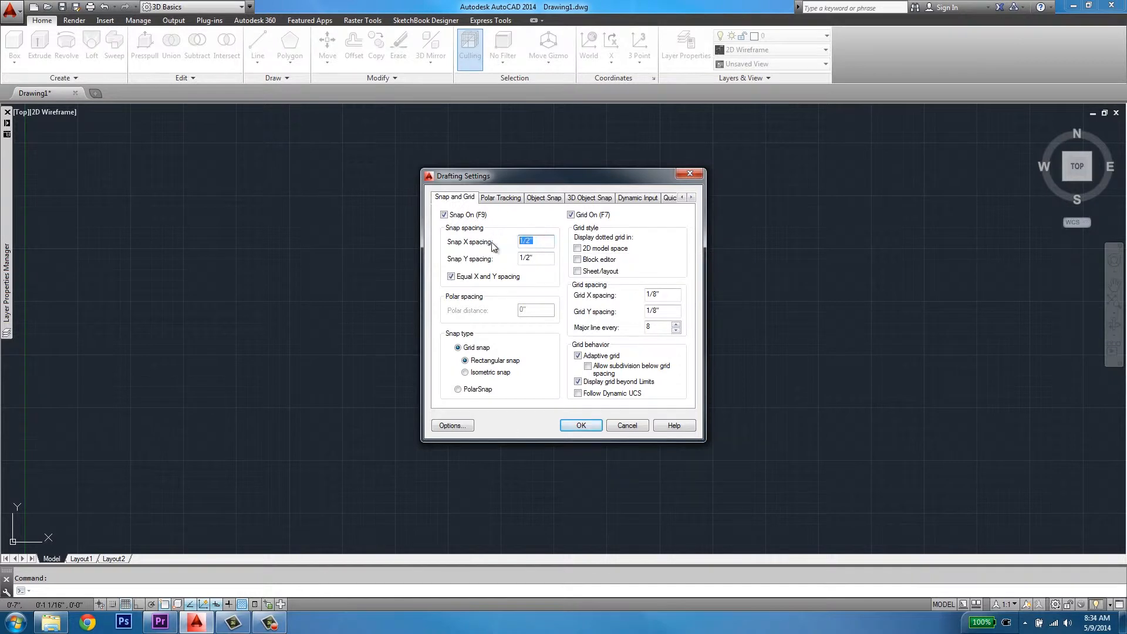
{"action": "type", "text": "1/8"}
{"action": "key", "text": "Tab"}
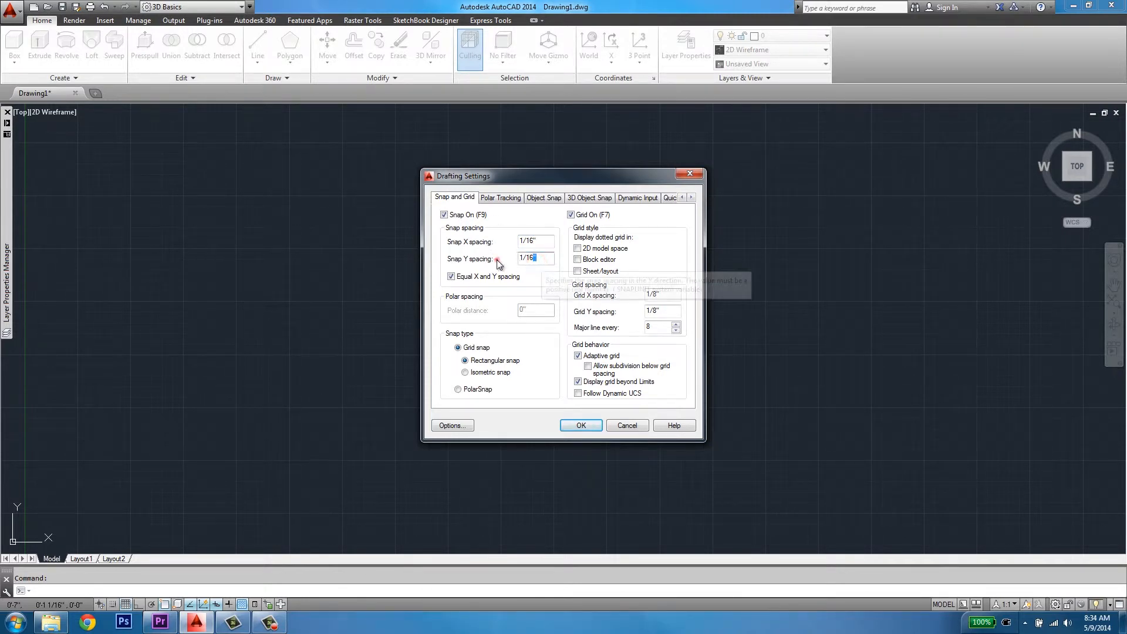
{"action": "left_click", "coordinate": [591, 423]}
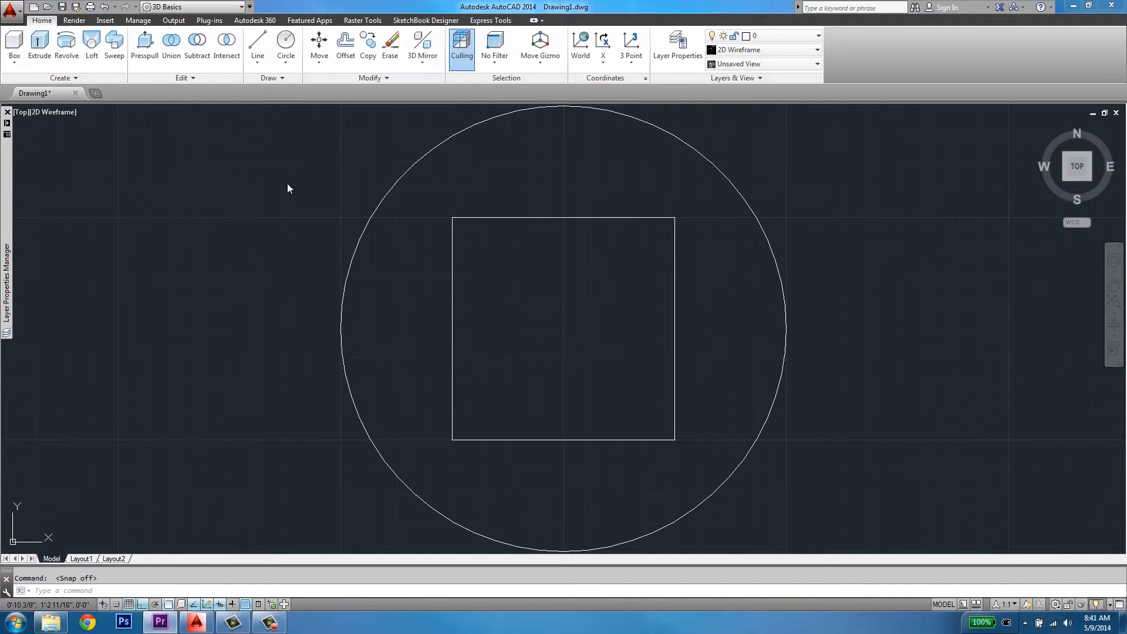
Draw a vertical line inside the square, left of its center, from the top edge perpendicular to the bottom edge
{"action": "left_click", "coordinate": [265, 45]}
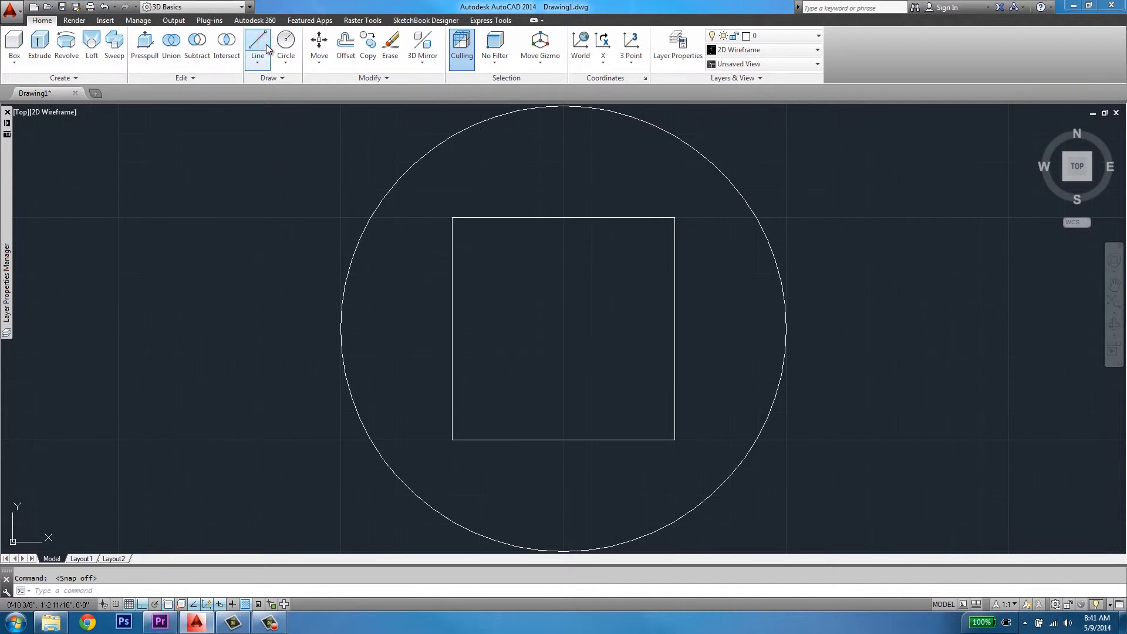
{"action": "left_click", "coordinate": [262, 52]}
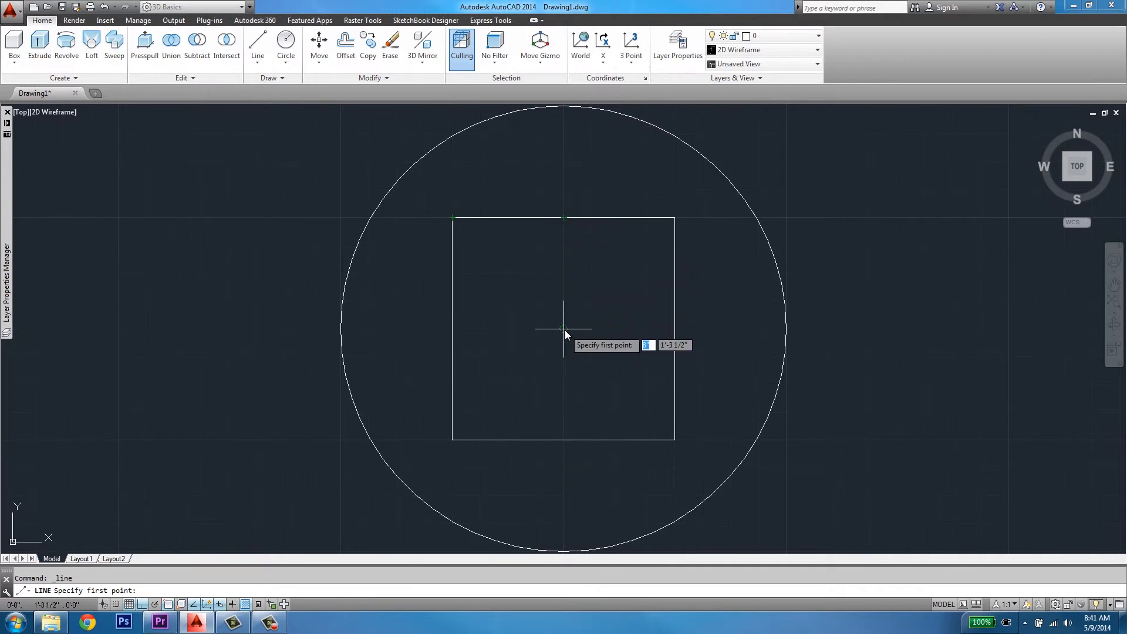
{"action": "left_click", "coordinate": [515, 219]}
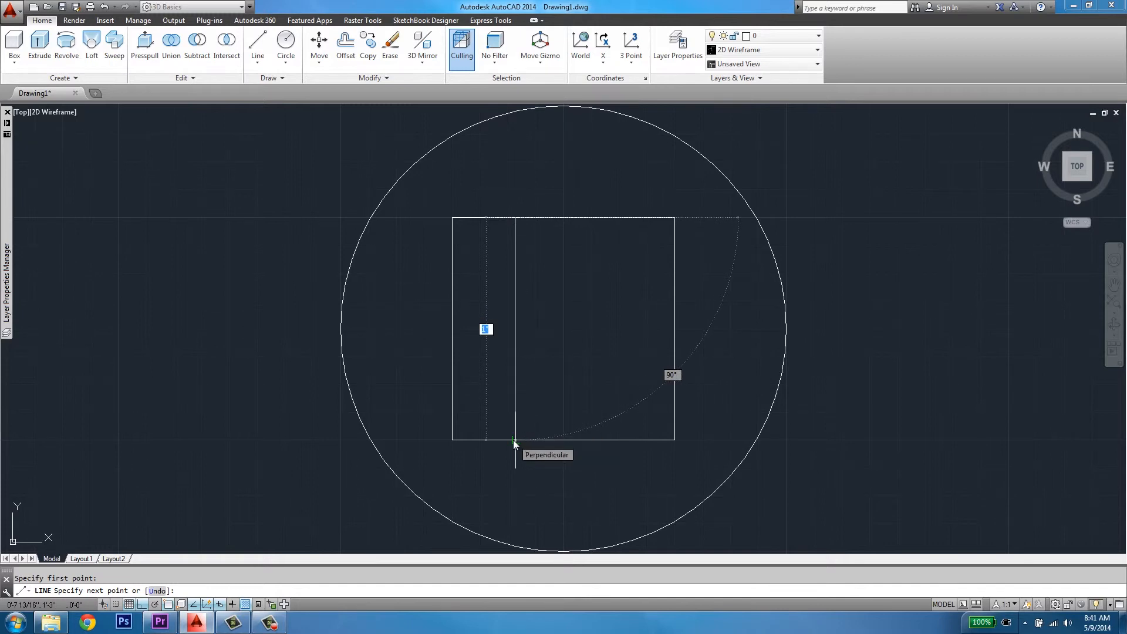
{"action": "left_click", "coordinate": [516, 439]}
{"action": "key", "text": "Return"}
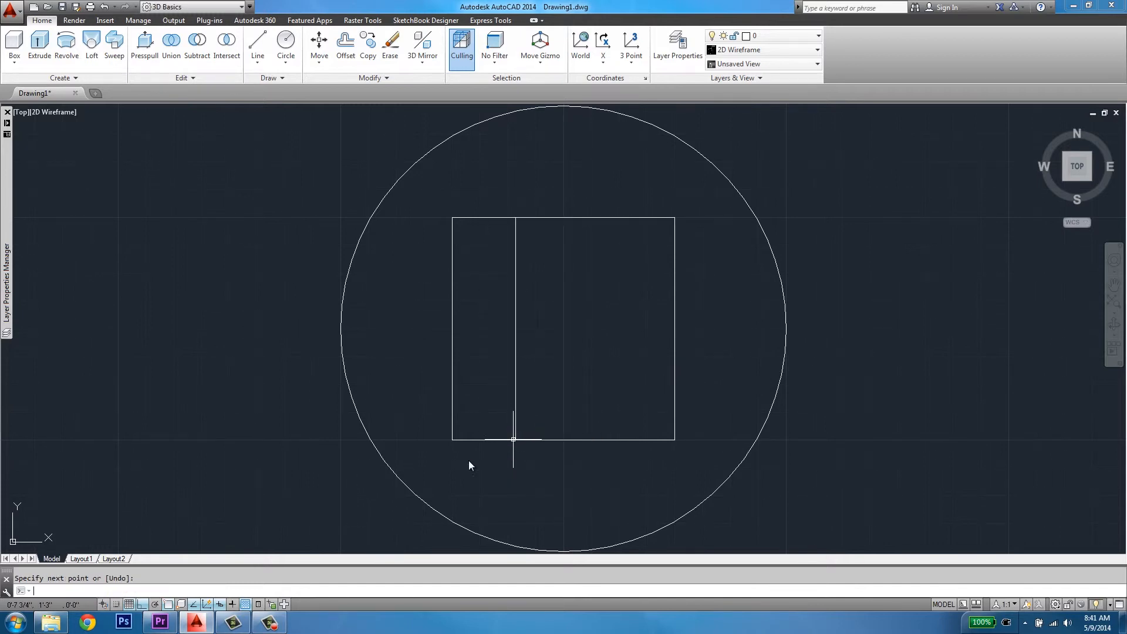
Examine the list of available object snap modes and close it
{"action": "right_click", "coordinate": [170, 610]}
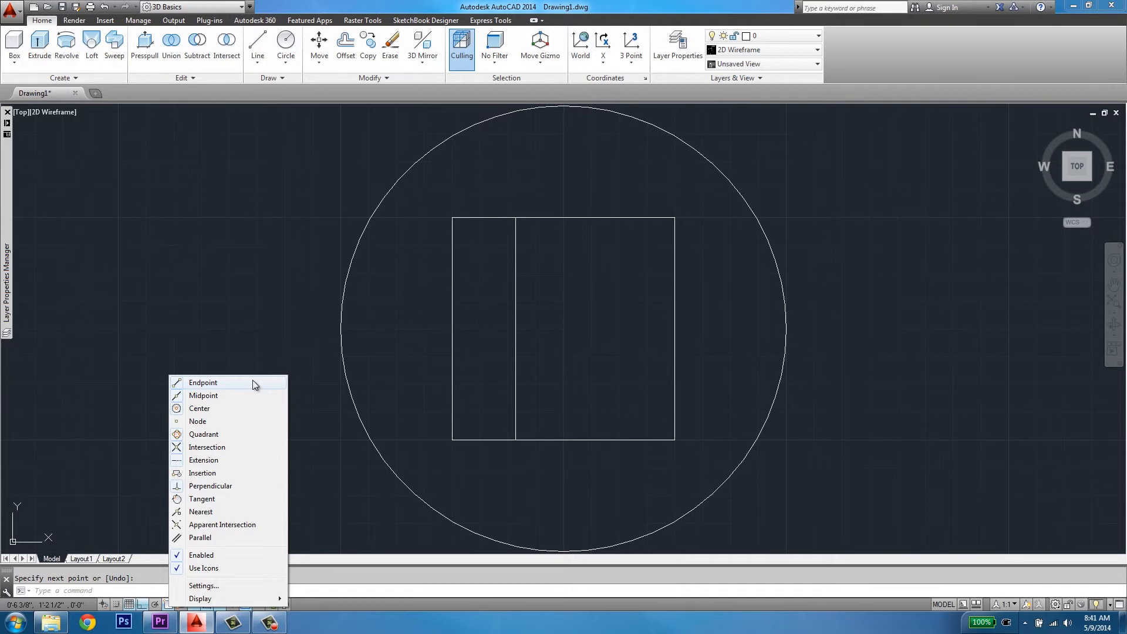
{"action": "key", "text": "F3"}
{"action": "left_click", "coordinate": [307, 485]}
{"action": "left_click", "coordinate": [300, 487]}
Toggle object snap tracking off and back on
{"action": "key", "text": "F11"}
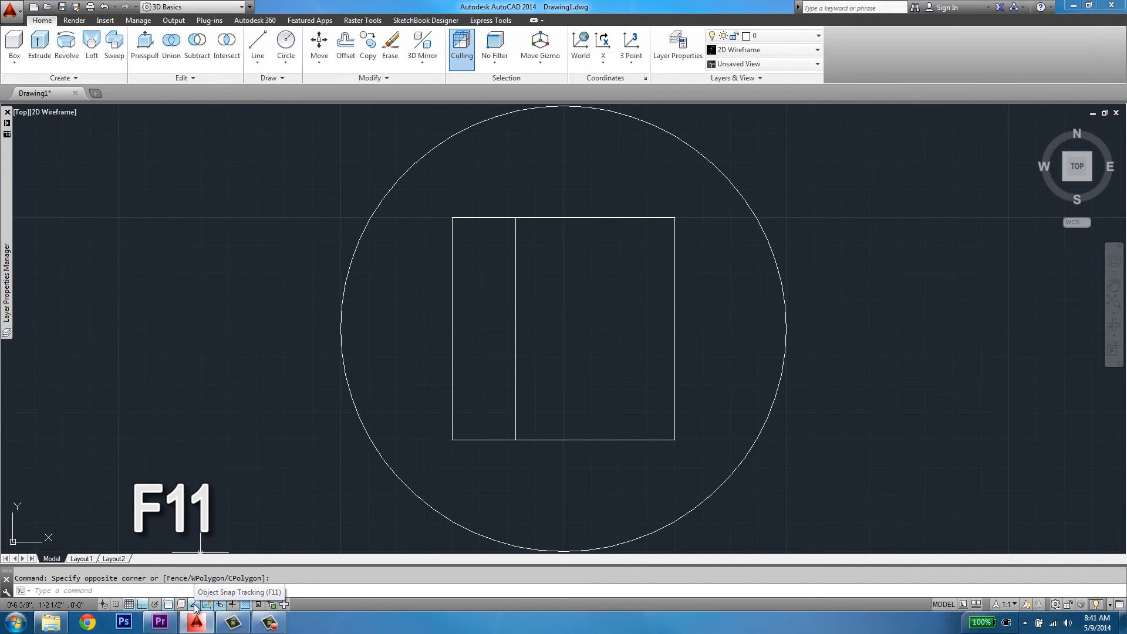
{"action": "left_click", "coordinate": [195, 604]}
{"action": "left_click", "coordinate": [195, 604]}
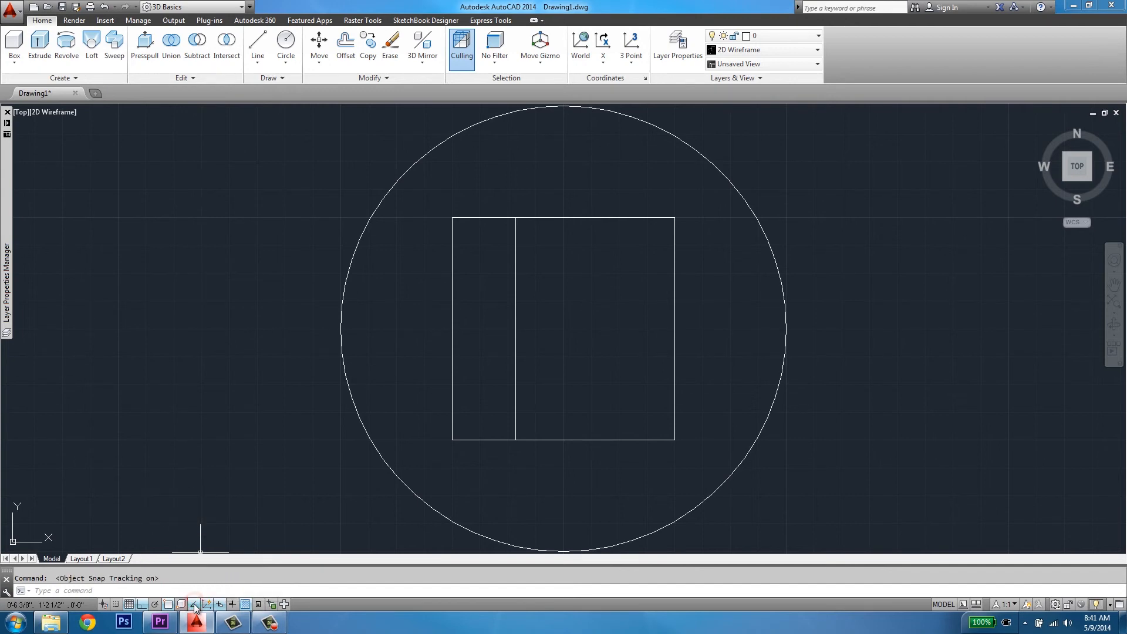